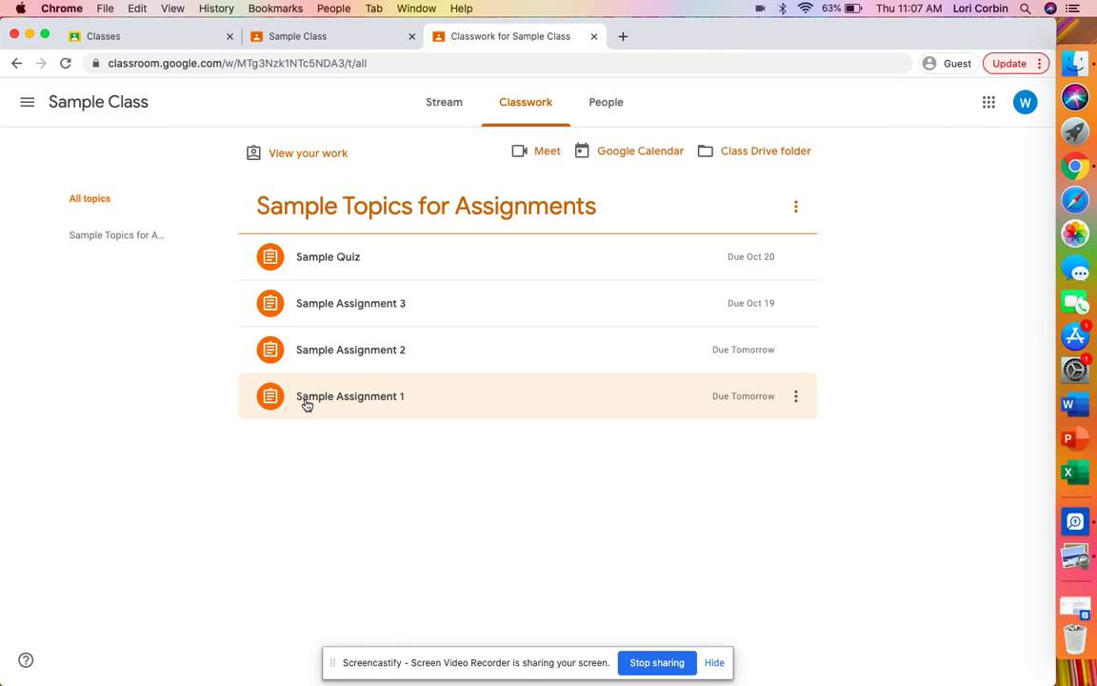
Step: Open the full details page of Sample Assignment 1 from the classwork list and dismiss the turn-in tip
left_click(307, 405)
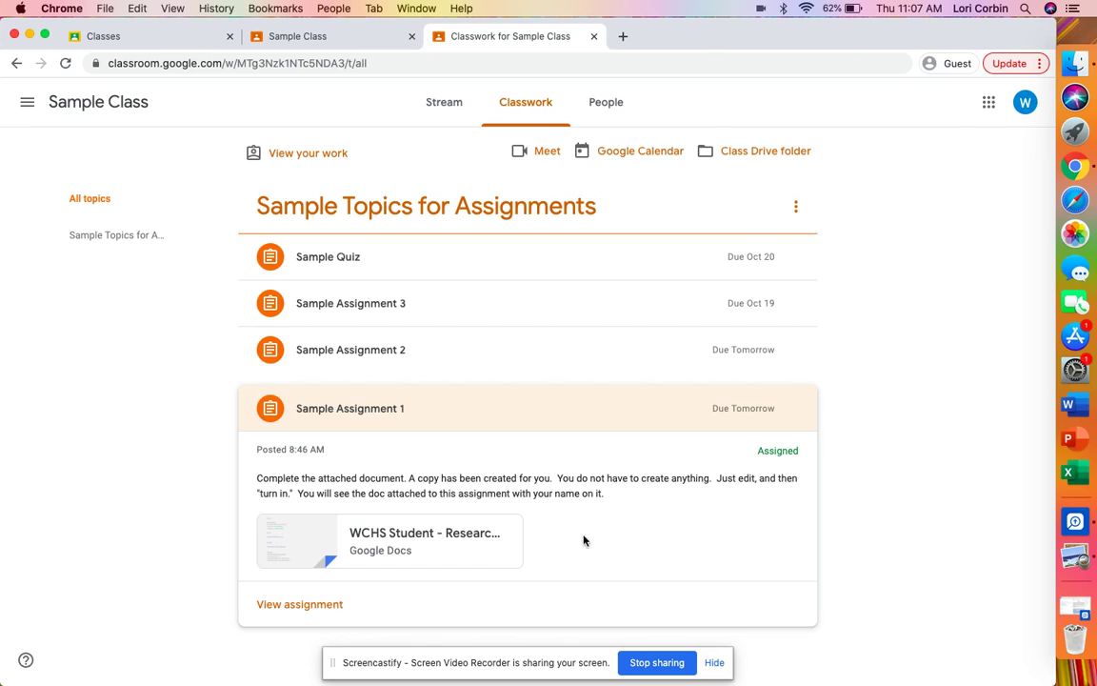
left_click(294, 615)
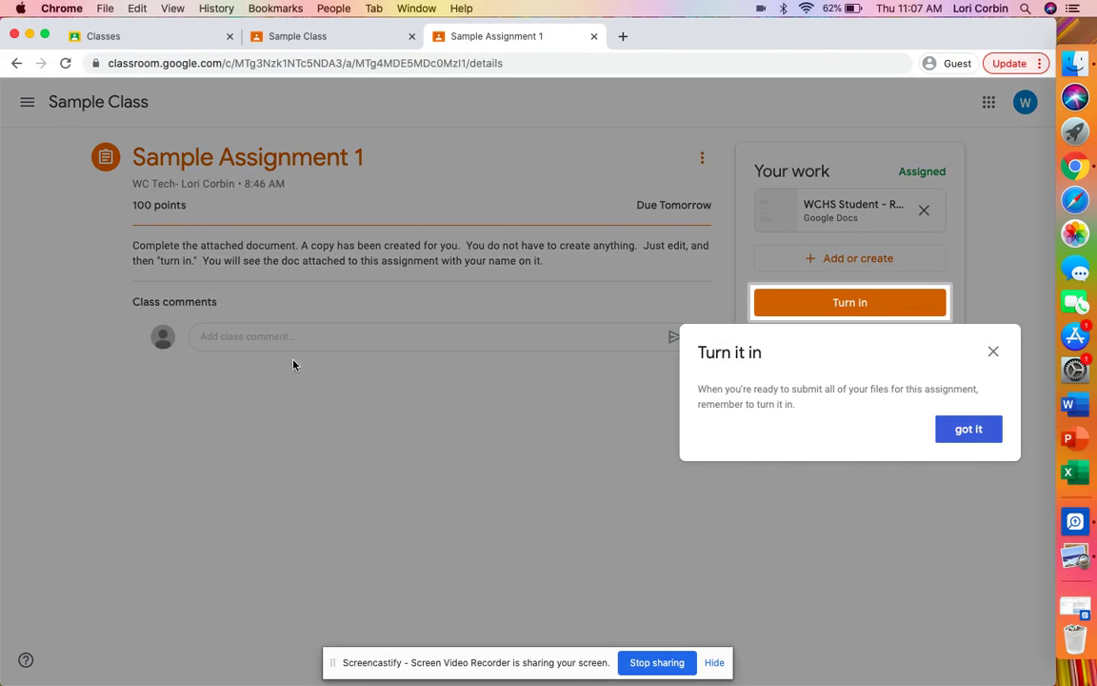
left_click(992, 353)
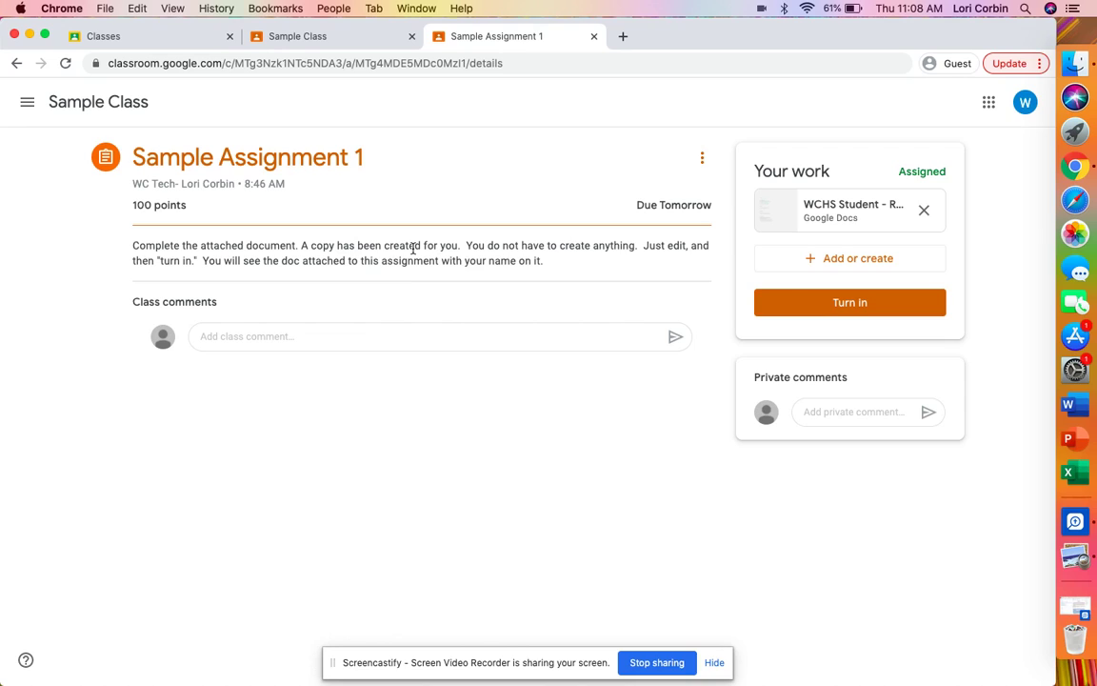
Step: Open the research paper resources document attached to Sample Assignment 1 and dismiss the notice about Google Drive's trash
left_click(833, 207)
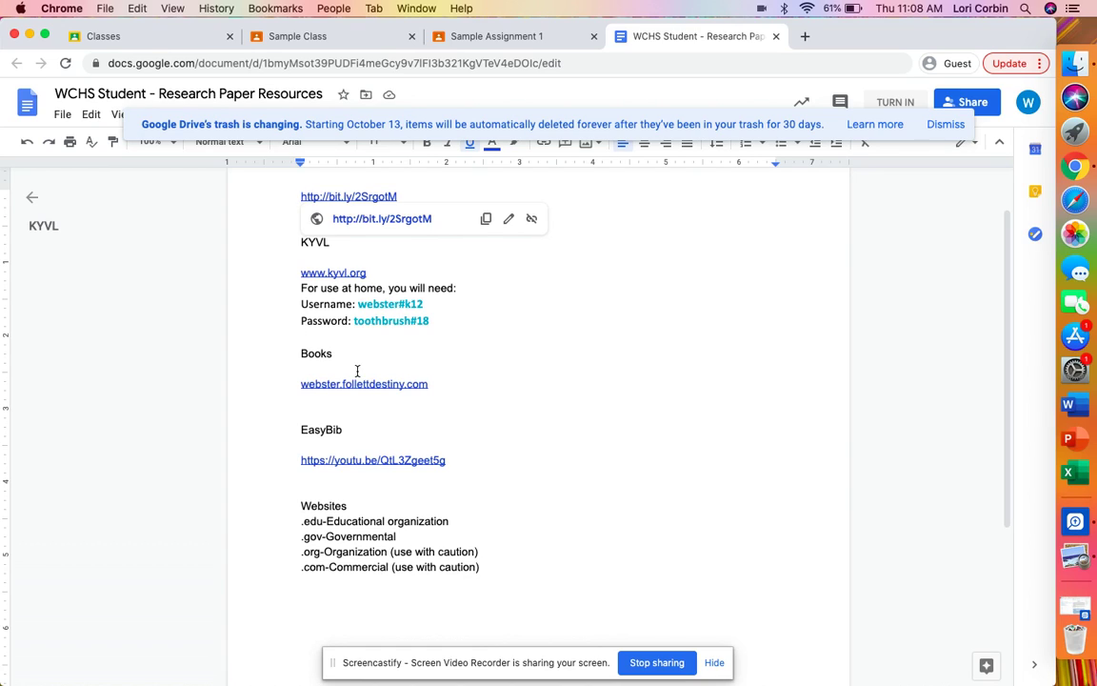
left_click(530, 377)
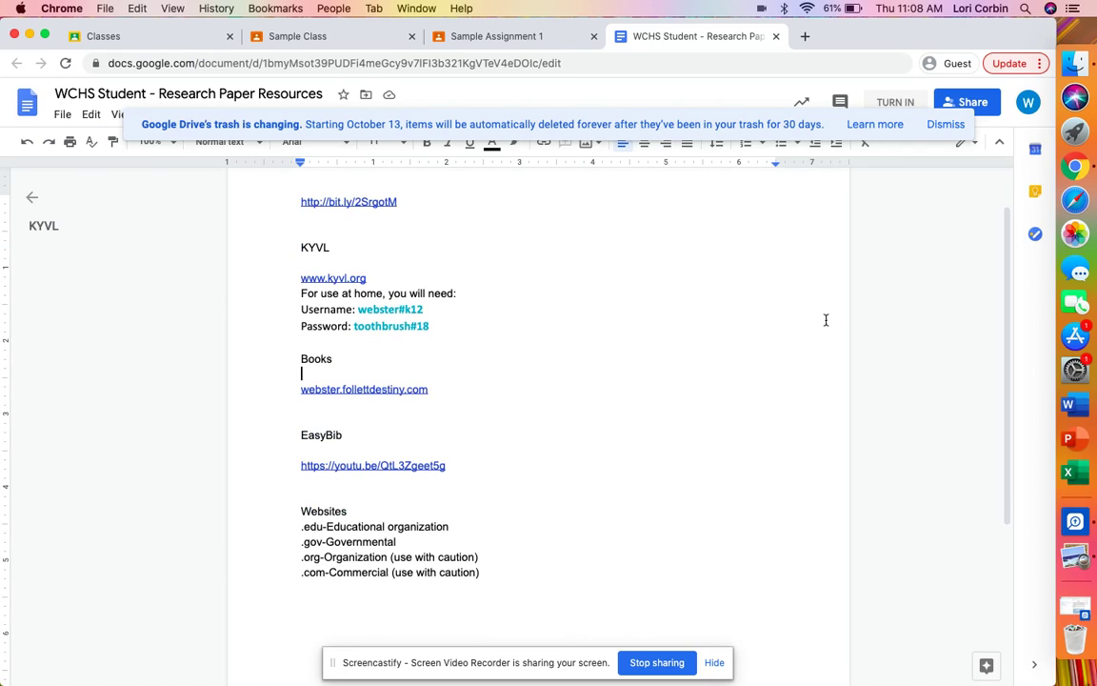
scroll(656, 456, "up", 2)
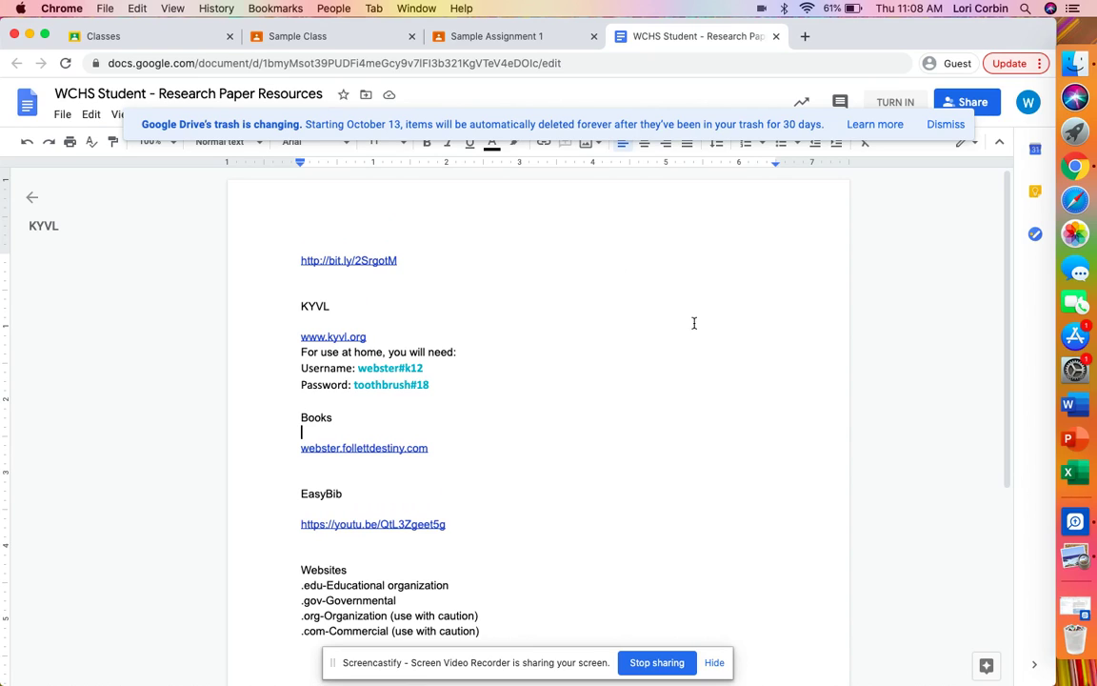
left_click(940, 124)
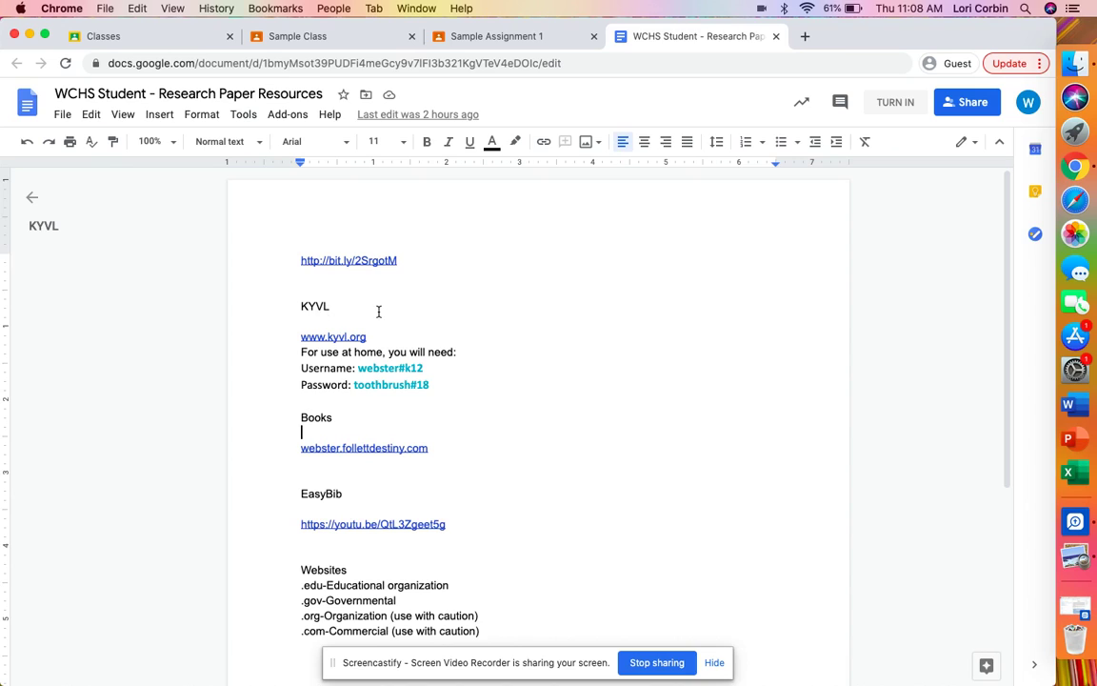
Step: Turn in Sample Assignment 1 from the open document and withdraw the submission on the assignment page
left_click(889, 110)
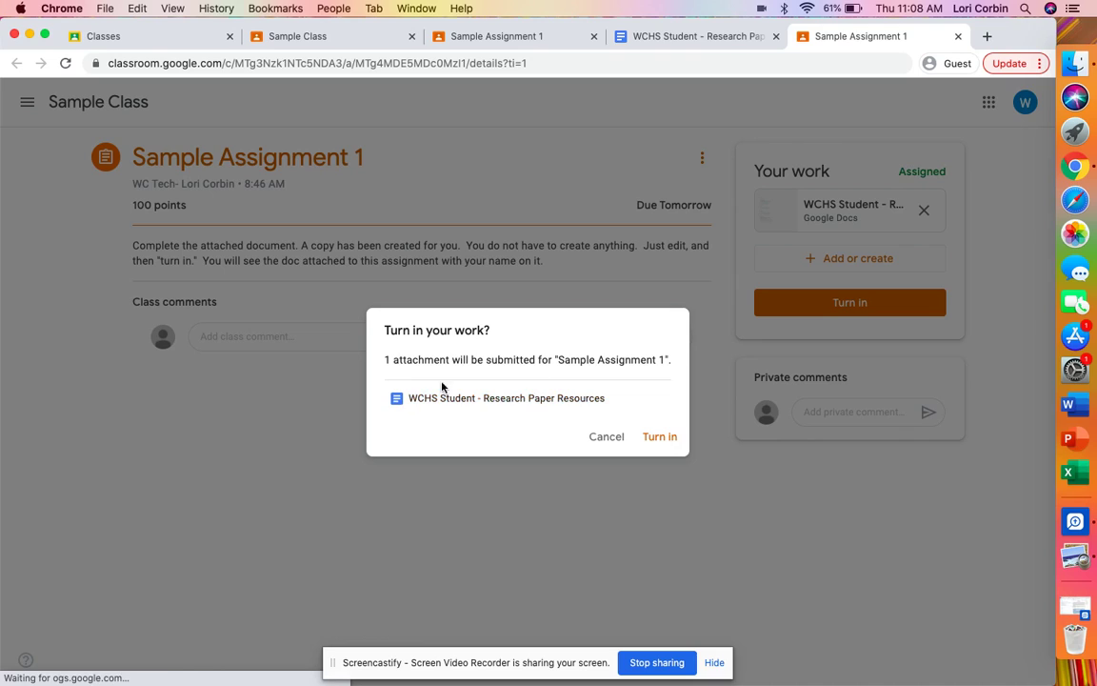
left_click(667, 442)
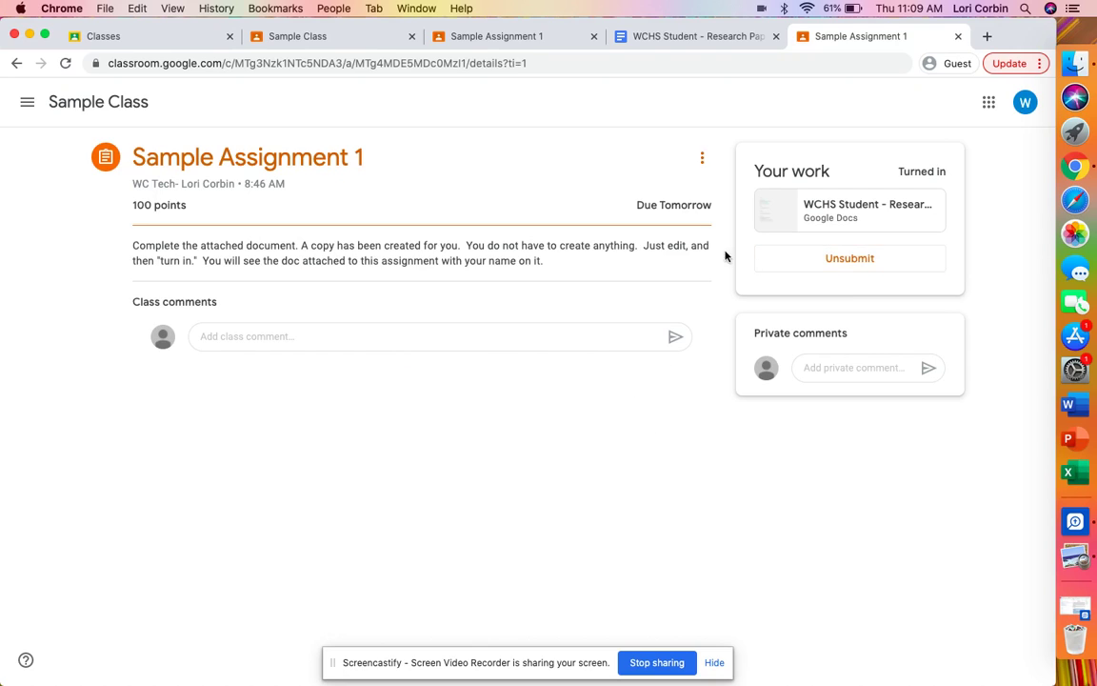
left_click(832, 259)
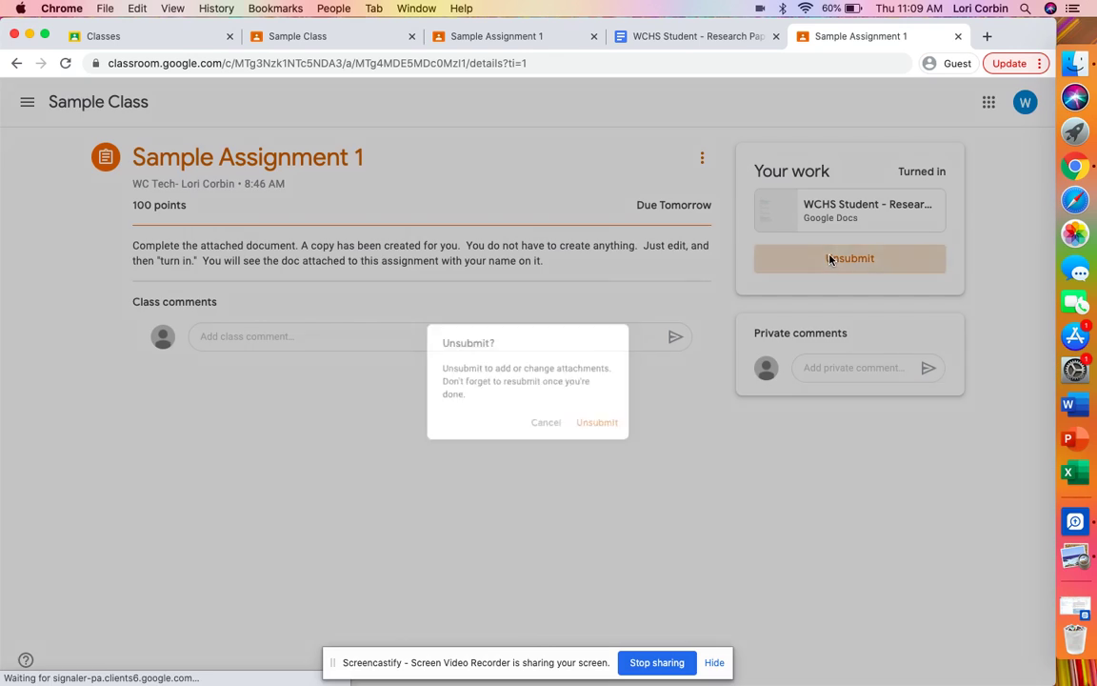
left_click(609, 429)
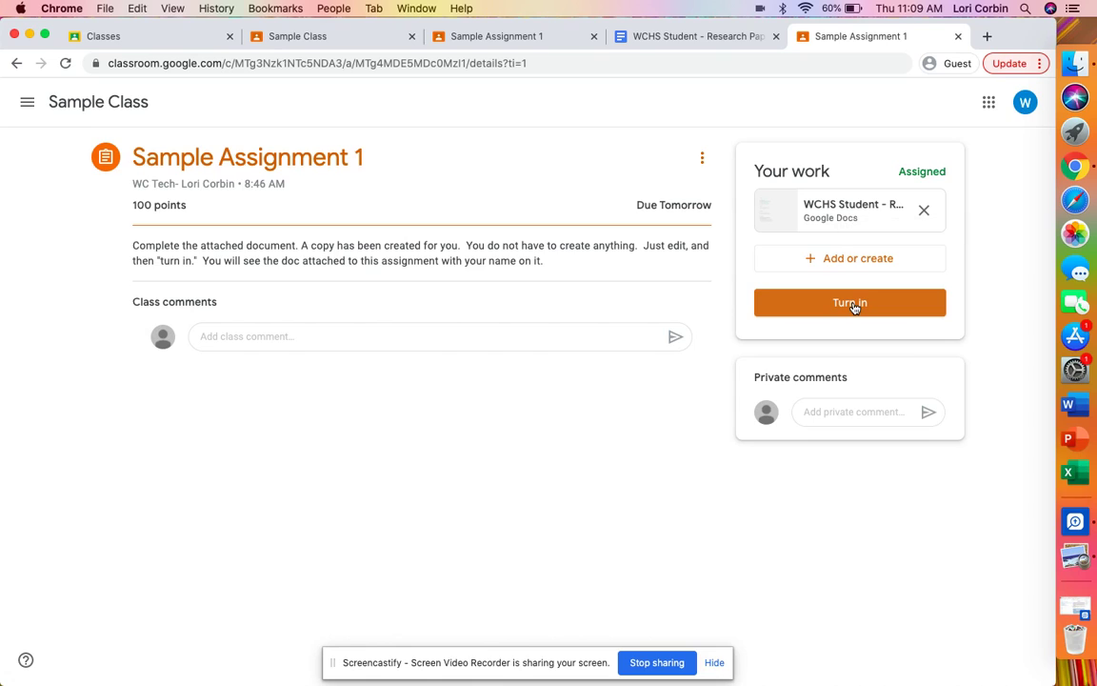
Step: Resubmit Sample Assignment 1 through its reopened attached document and unsubmit it once more
left_click(821, 208)
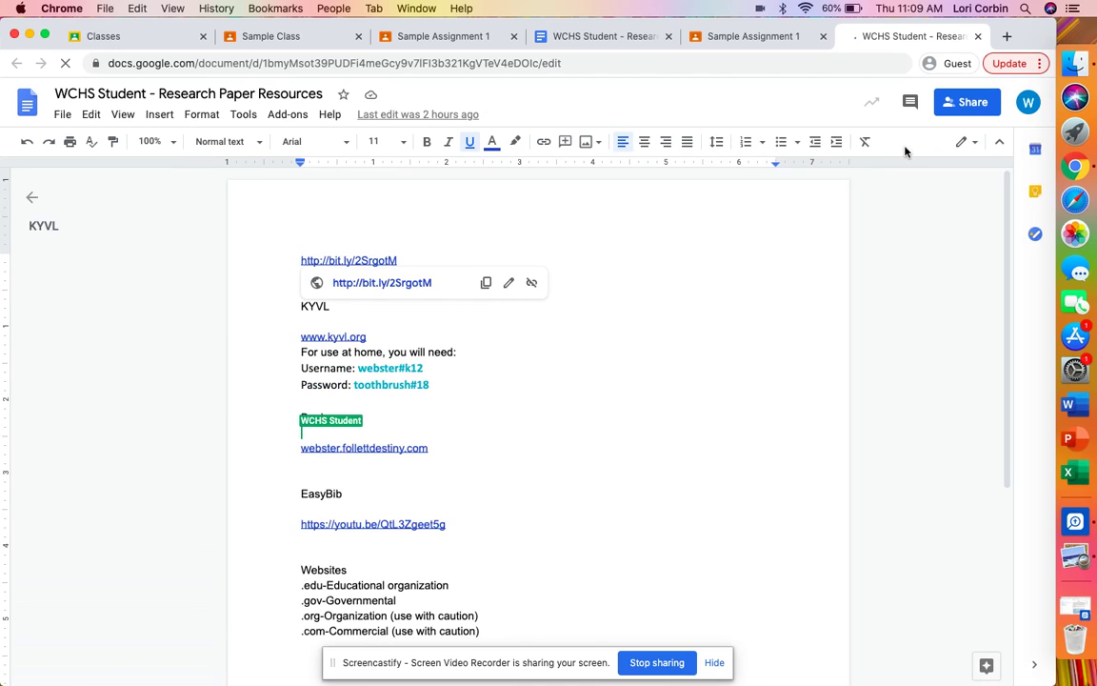
left_click(904, 103)
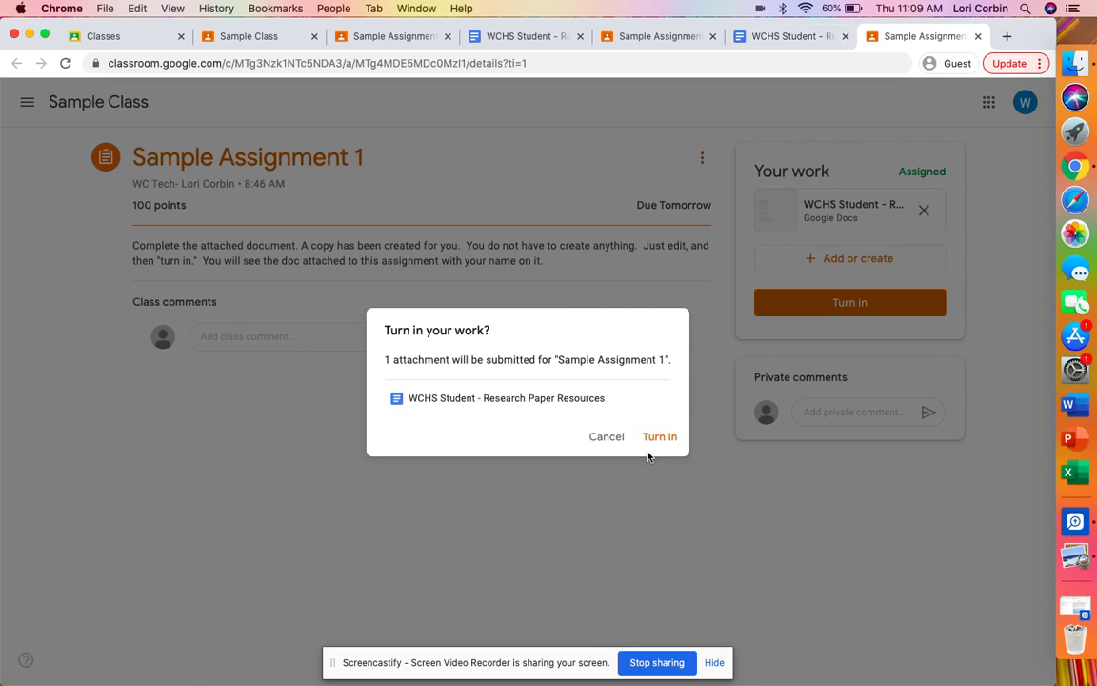
left_click(655, 440)
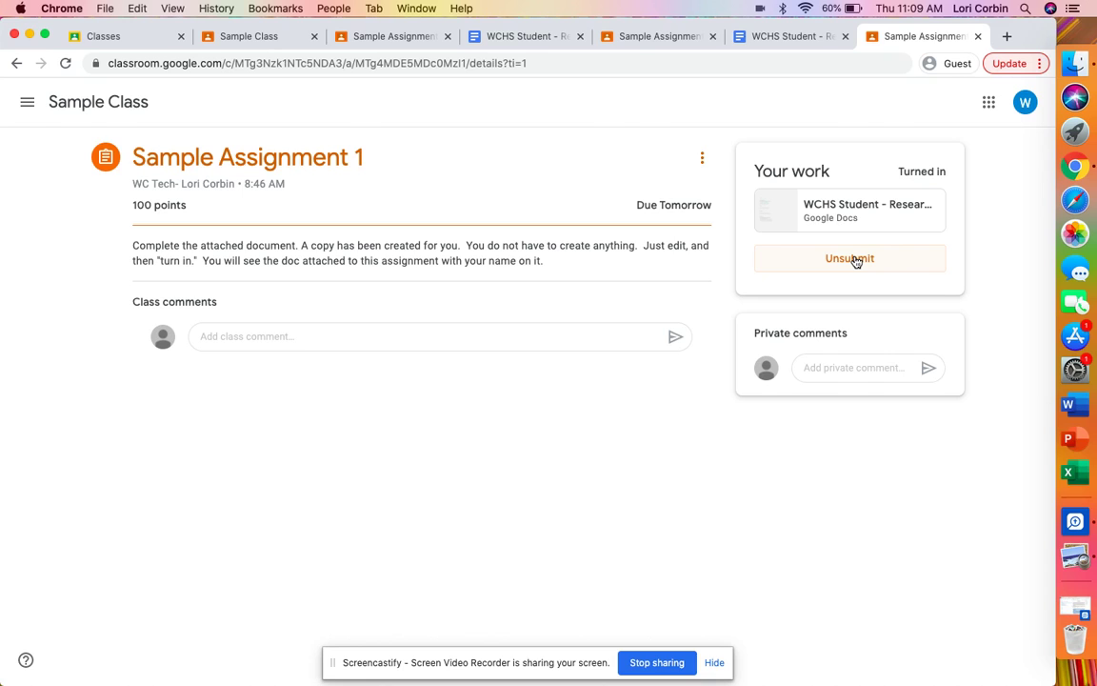
left_click(854, 259)
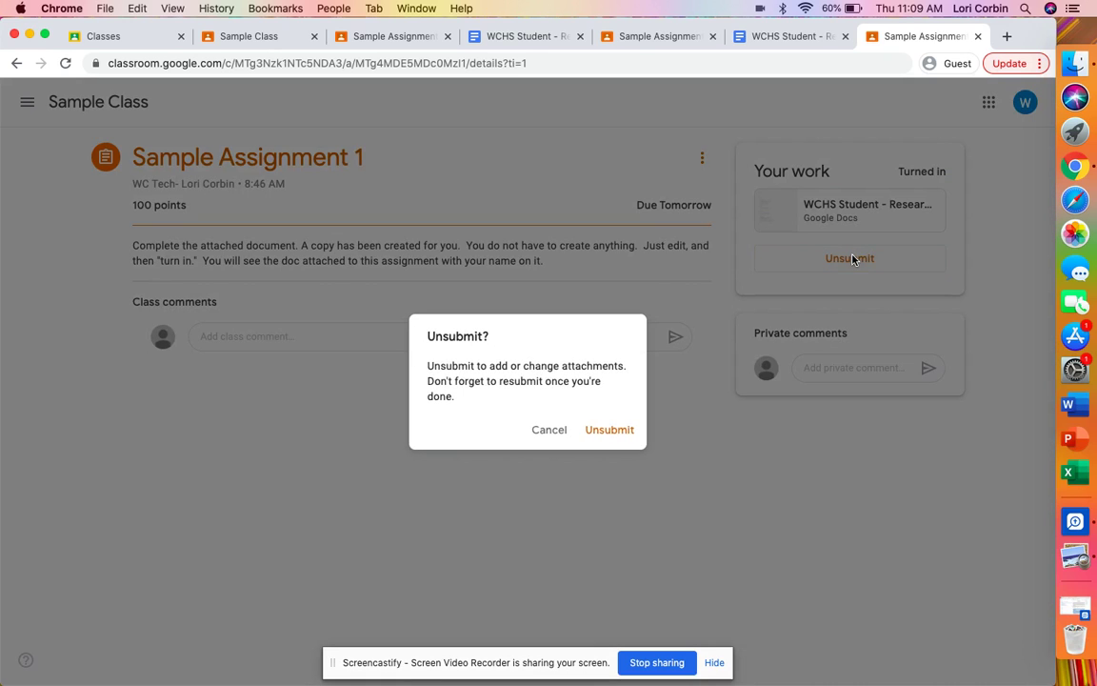
left_click(604, 436)
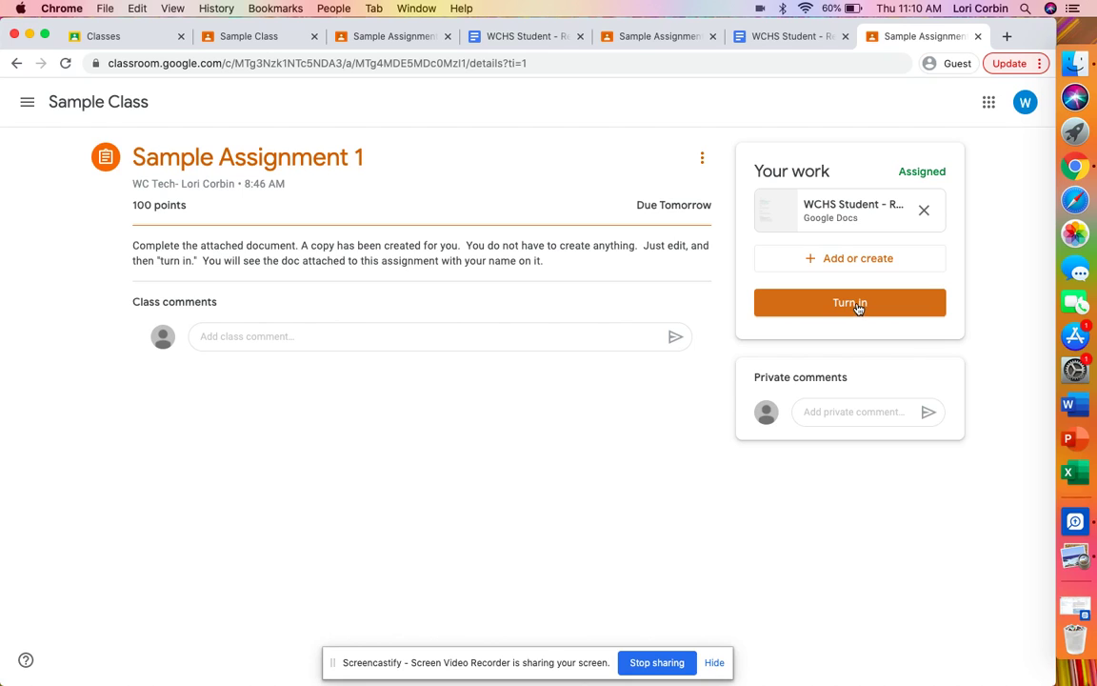
Step: Turn in Sample Assignment 1 directly from its assignment page, confirming the one attached document
left_click(832, 302)
left_click(661, 439)
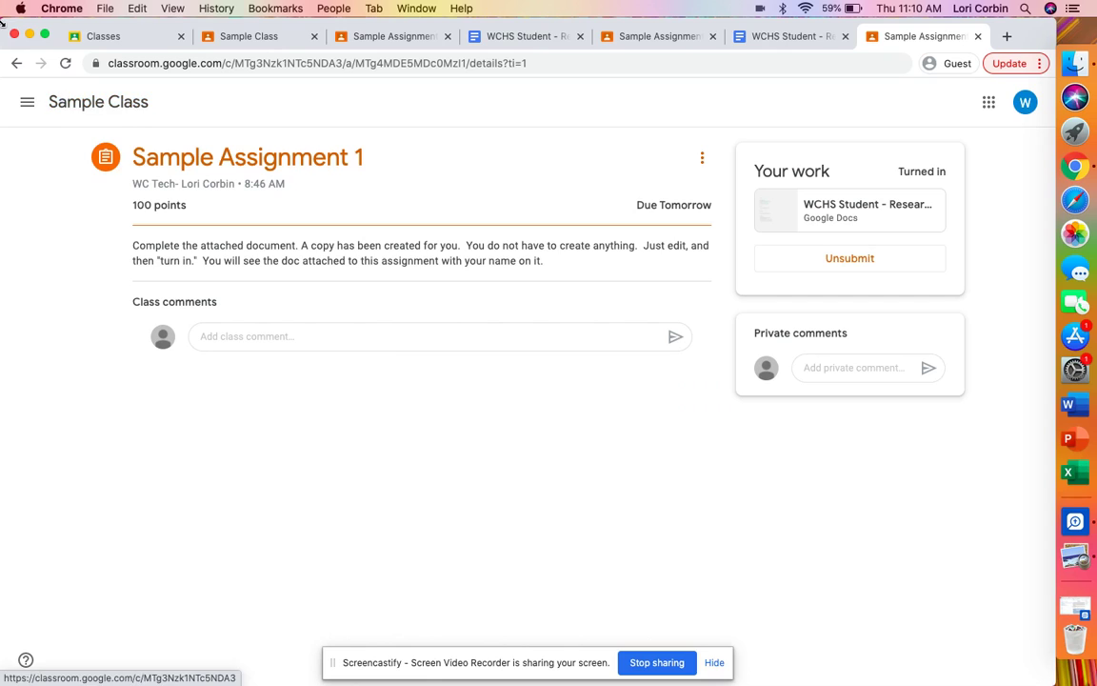
Step: Return to the classwork of Sample Class and open the full details page of Sample Assignment 3
left_click(28, 102)
left_click(66, 277)
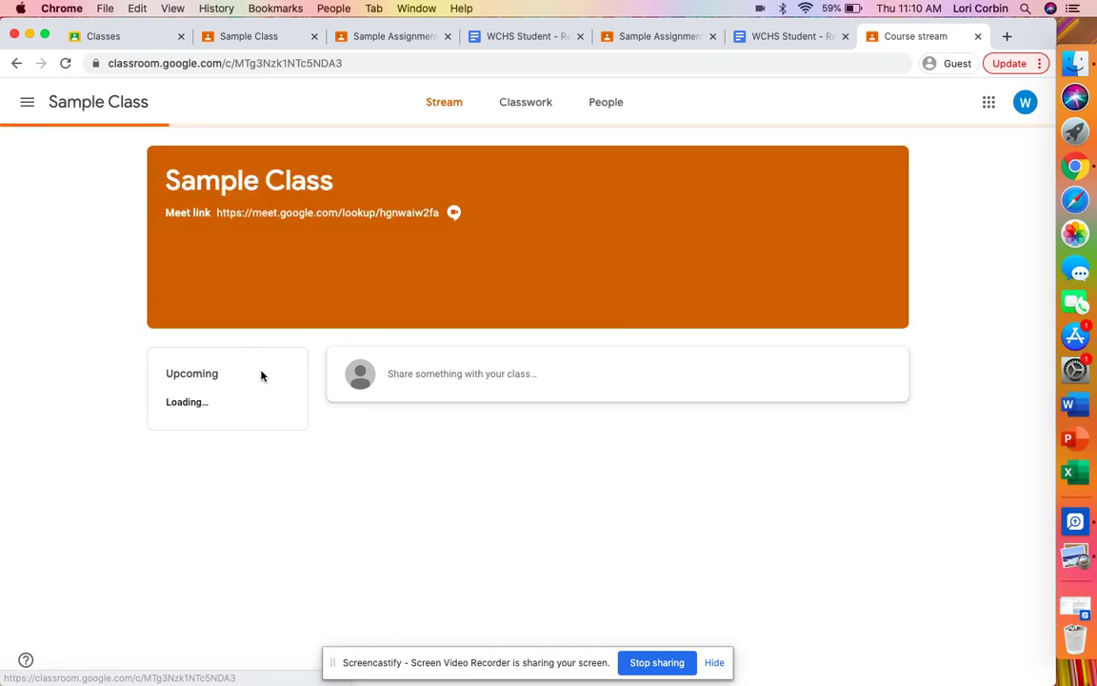
left_click(511, 114)
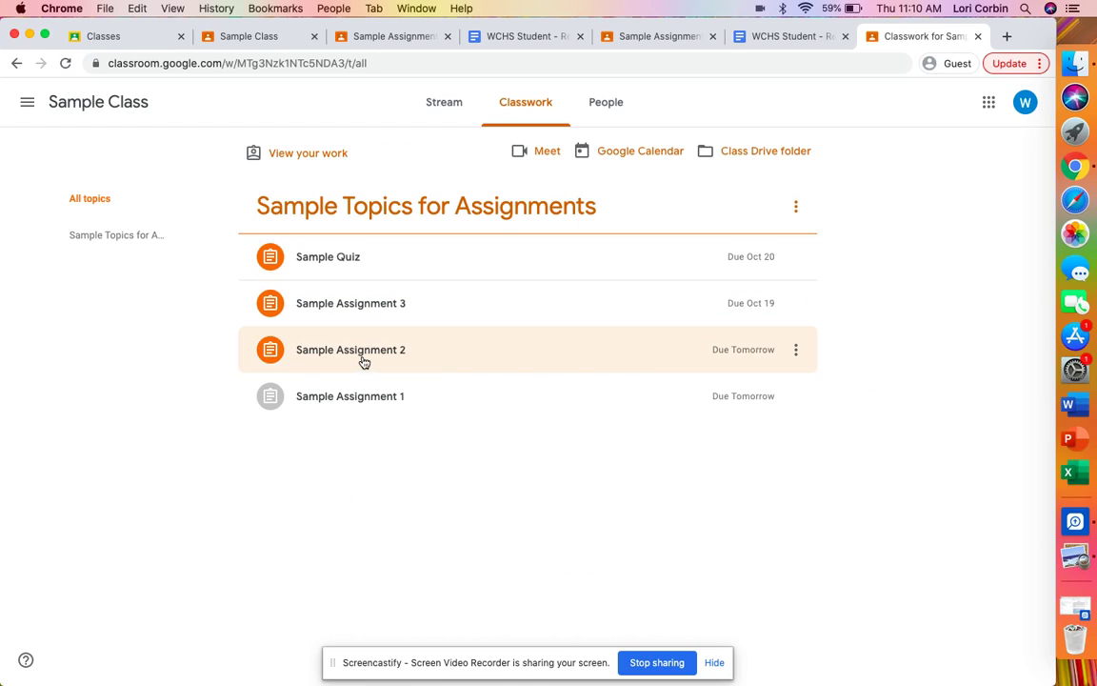
left_click(358, 310)
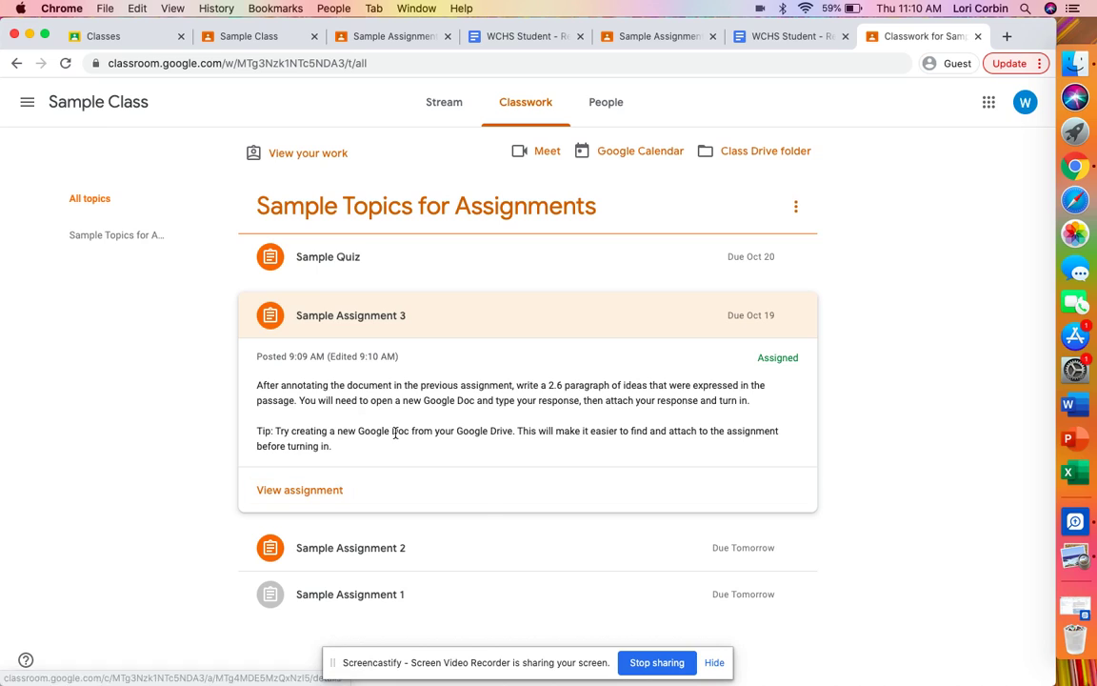
left_click(291, 496)
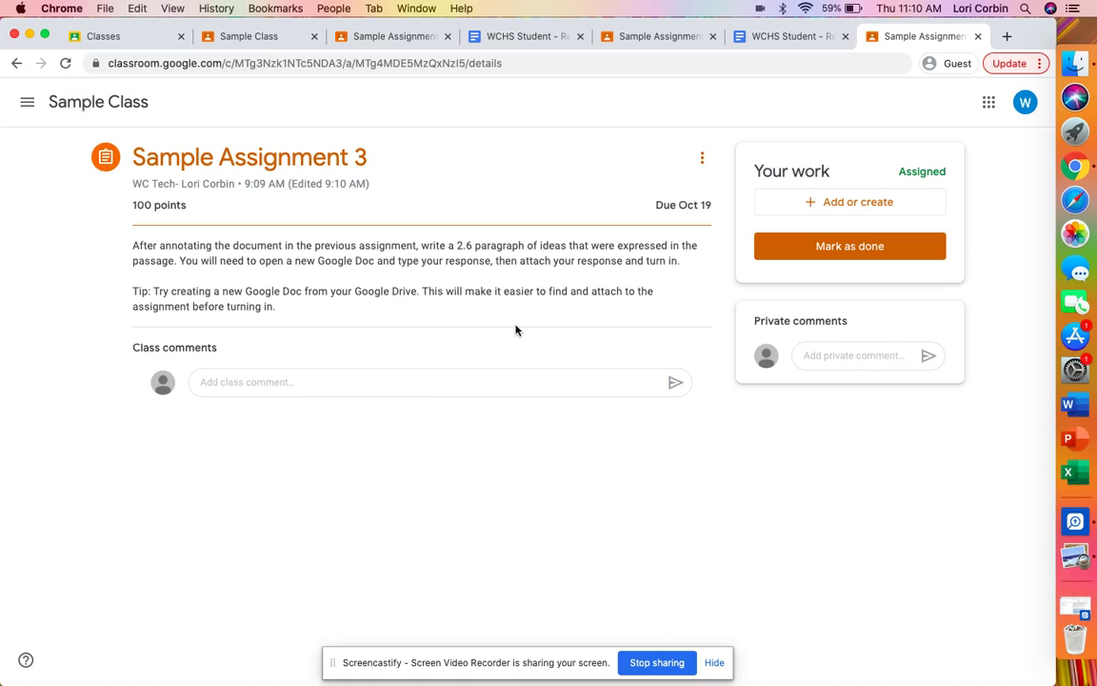
Step: Create a new Google Doc for Sample Assignment 3 and write "The student writes the paragraph here." in it
left_click(847, 207)
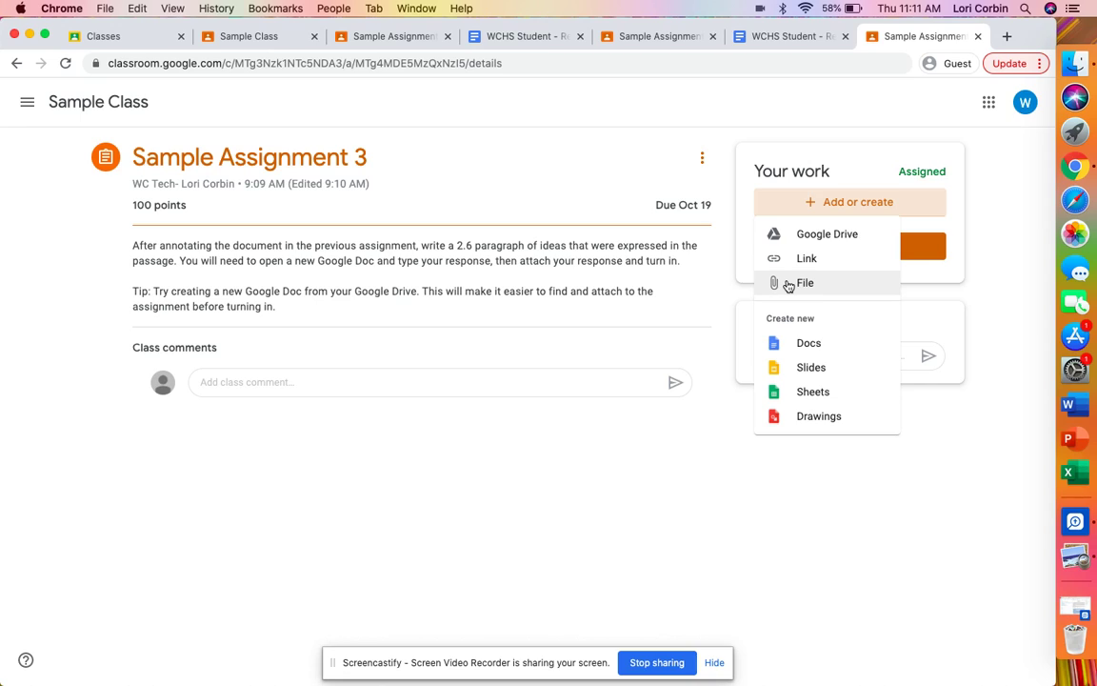
left_click(805, 343)
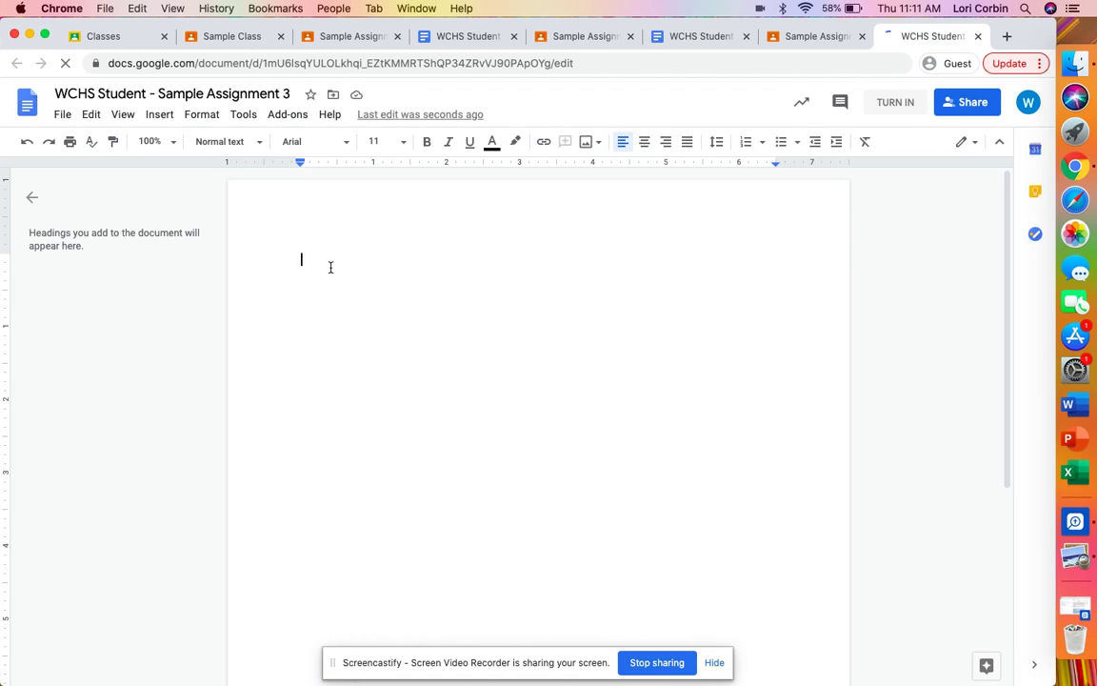
type("The stude")
type("n")
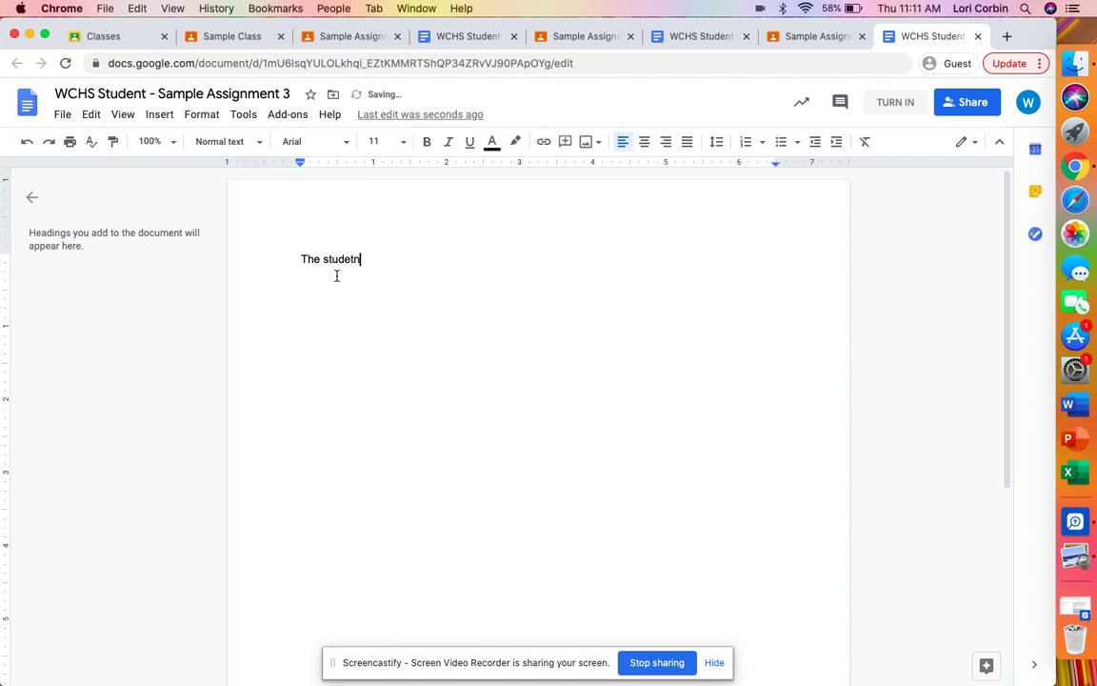
type("t wrt")
key("BackSpace")
type("ites th")
type("e apr")
key("BackSpace")
key("BackSpace")
key("BackSpace")
type("para")
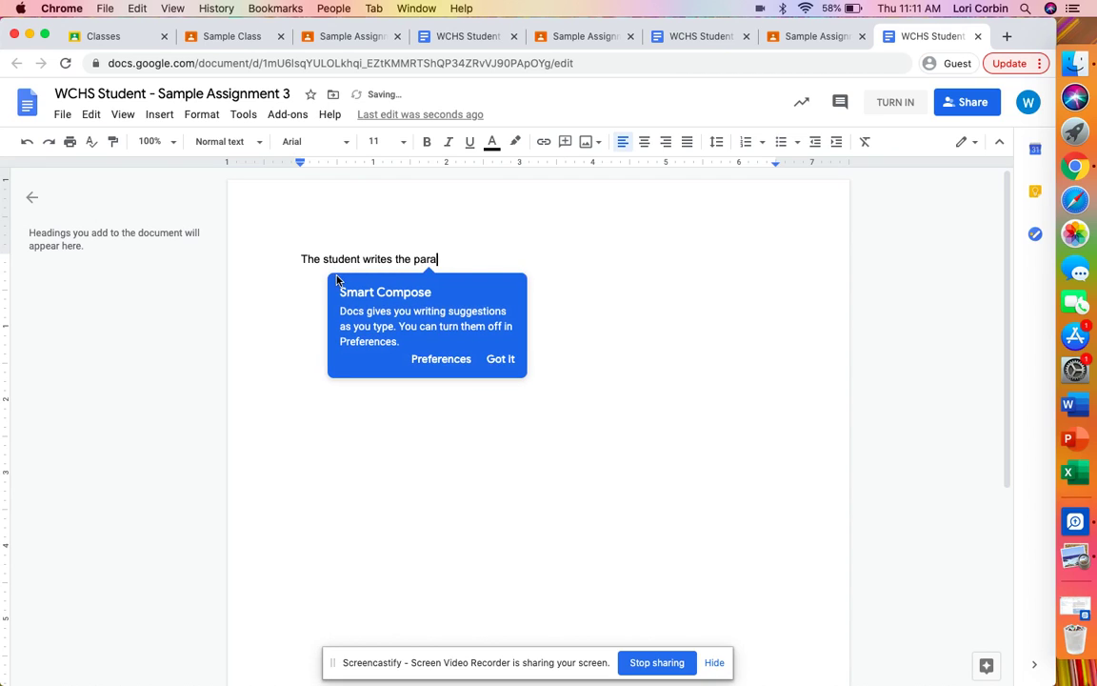
type("graph here.")
left_click(501, 359)
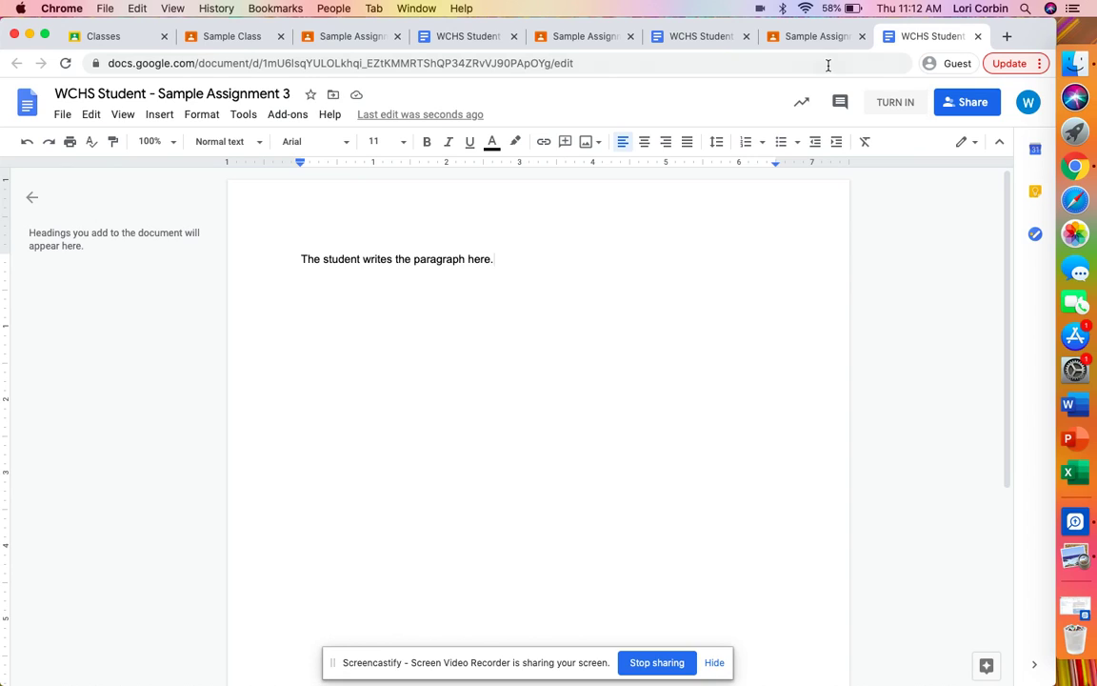
Step: Go back to the Sample Assignment 3 page and turn in the assignment with its new document attached
left_click(791, 38)
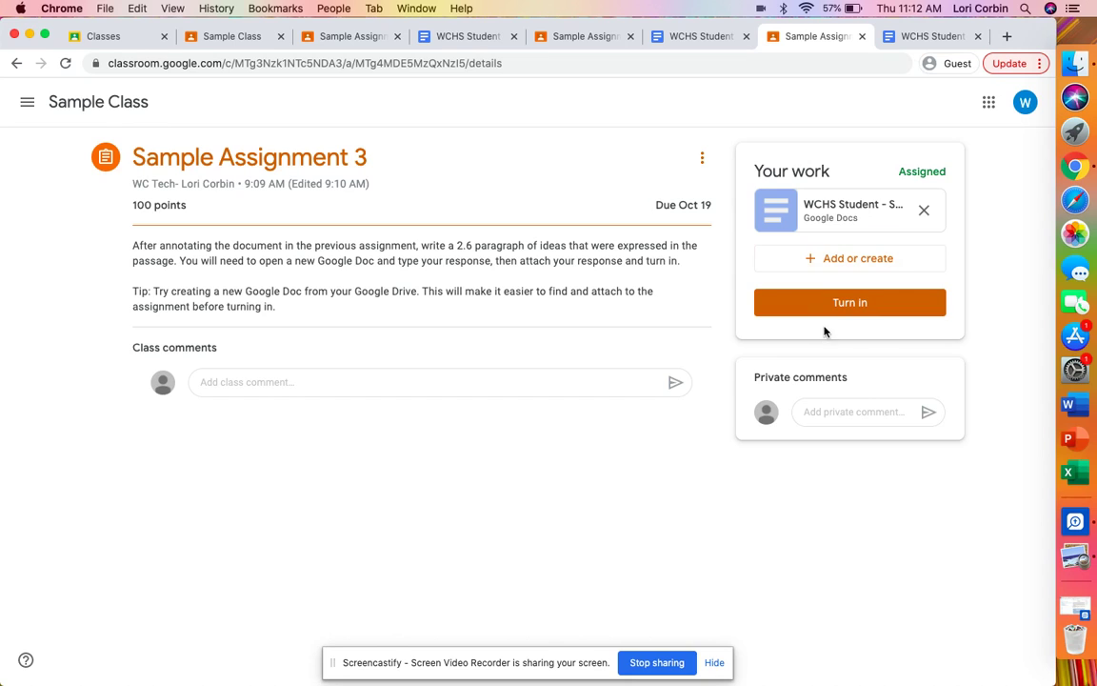
left_click(840, 304)
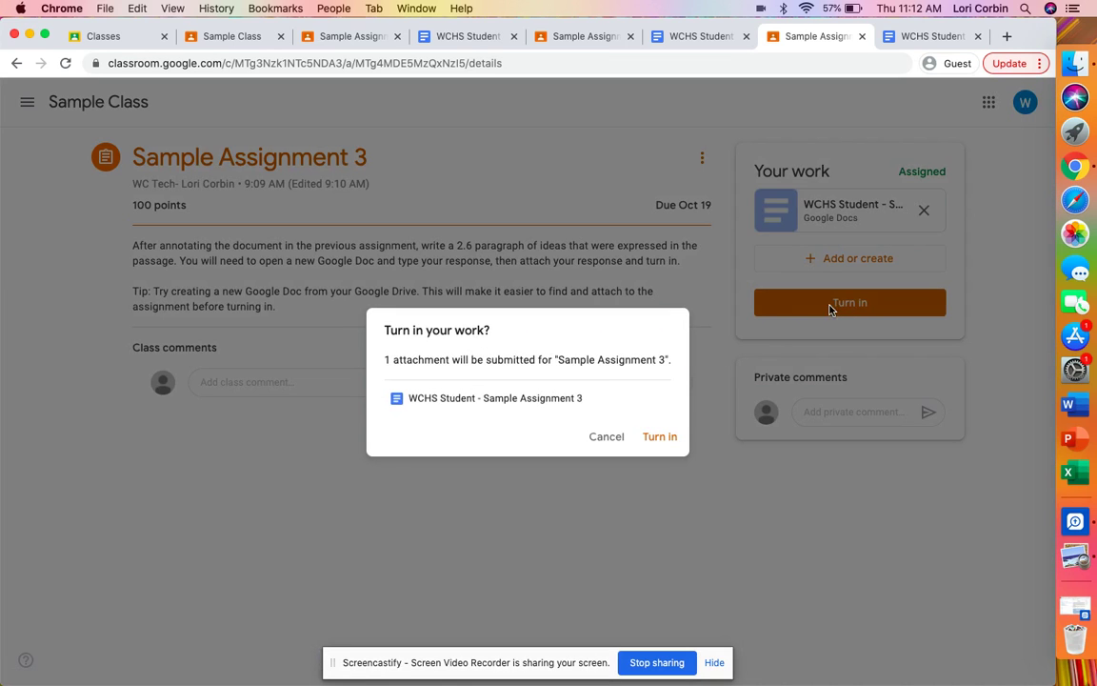
left_click(657, 438)
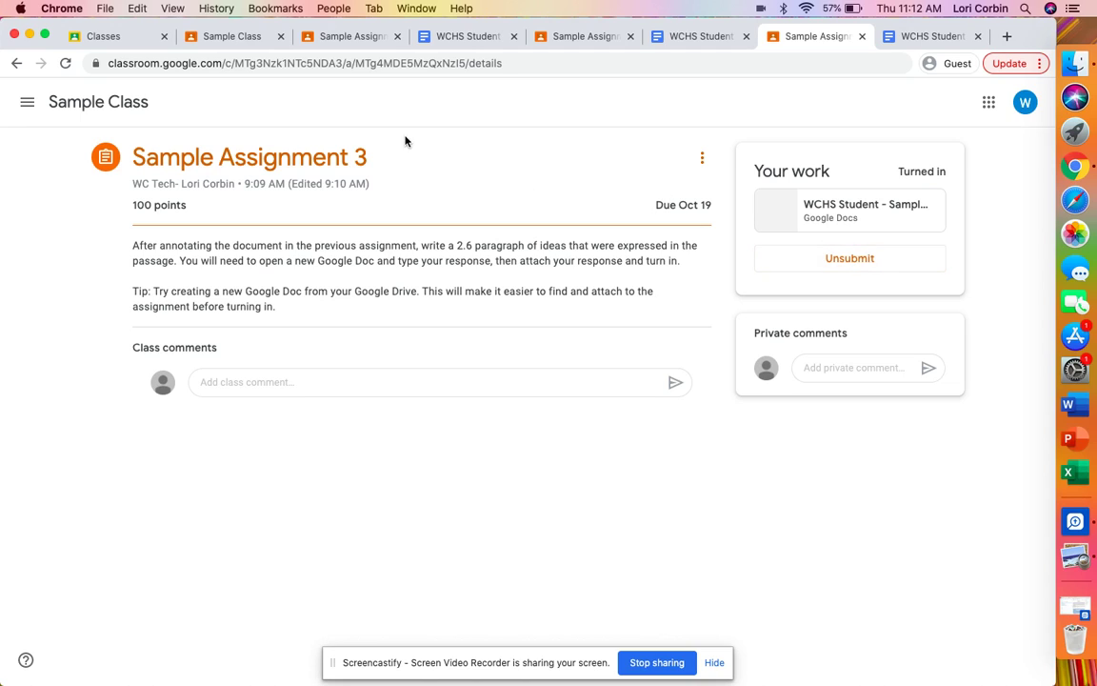
Step: Open the Exit Ticket form attached to Sample Quiz in the Sample Class classwork and review its questions through to the end
left_click(29, 106)
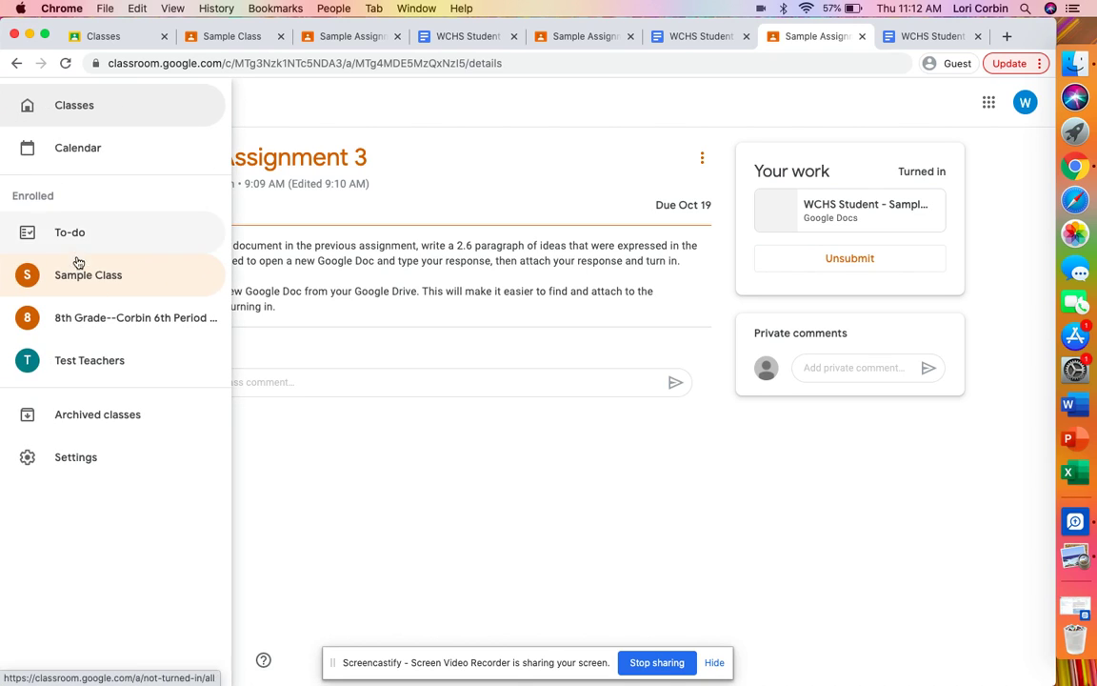
left_click(80, 275)
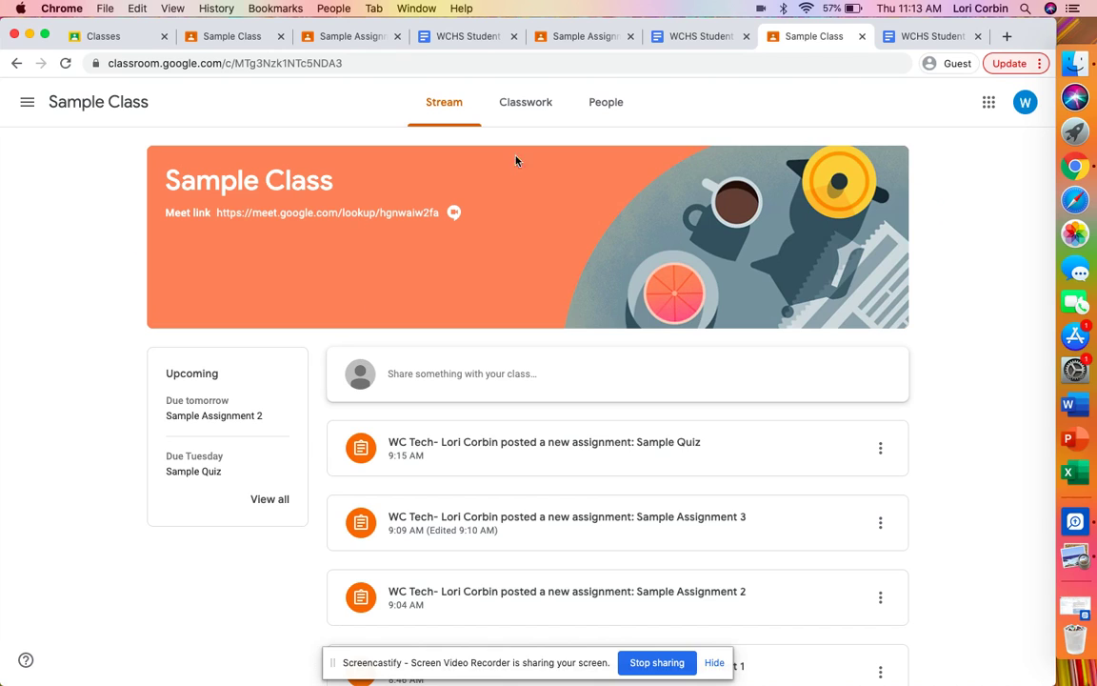
left_click(519, 102)
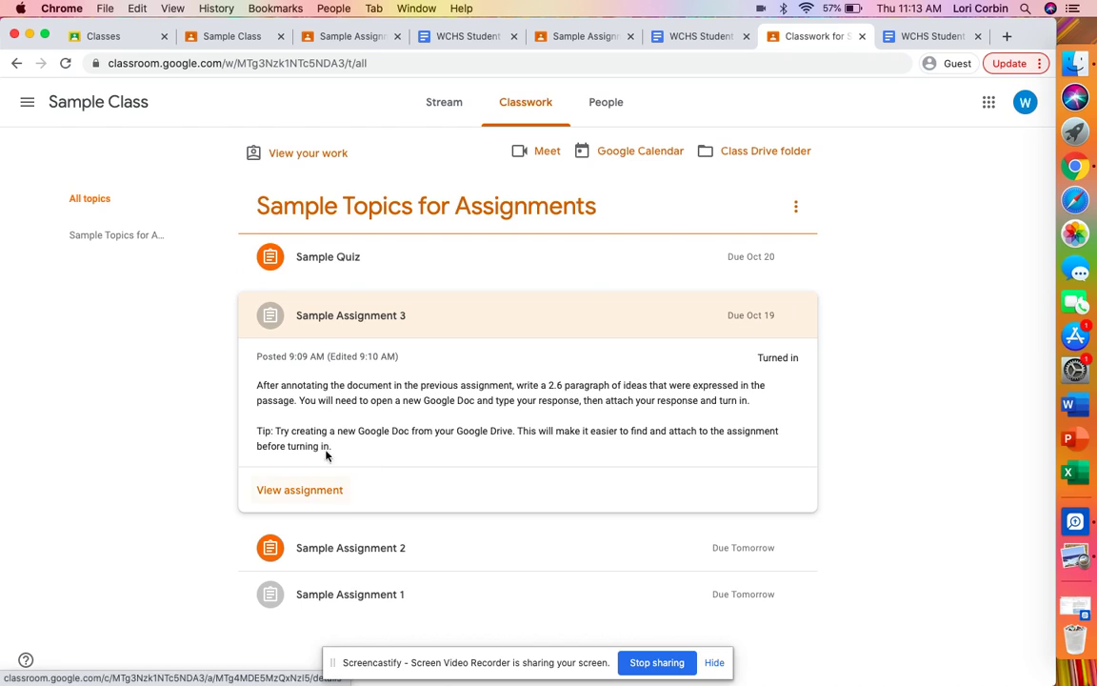
left_click(389, 263)
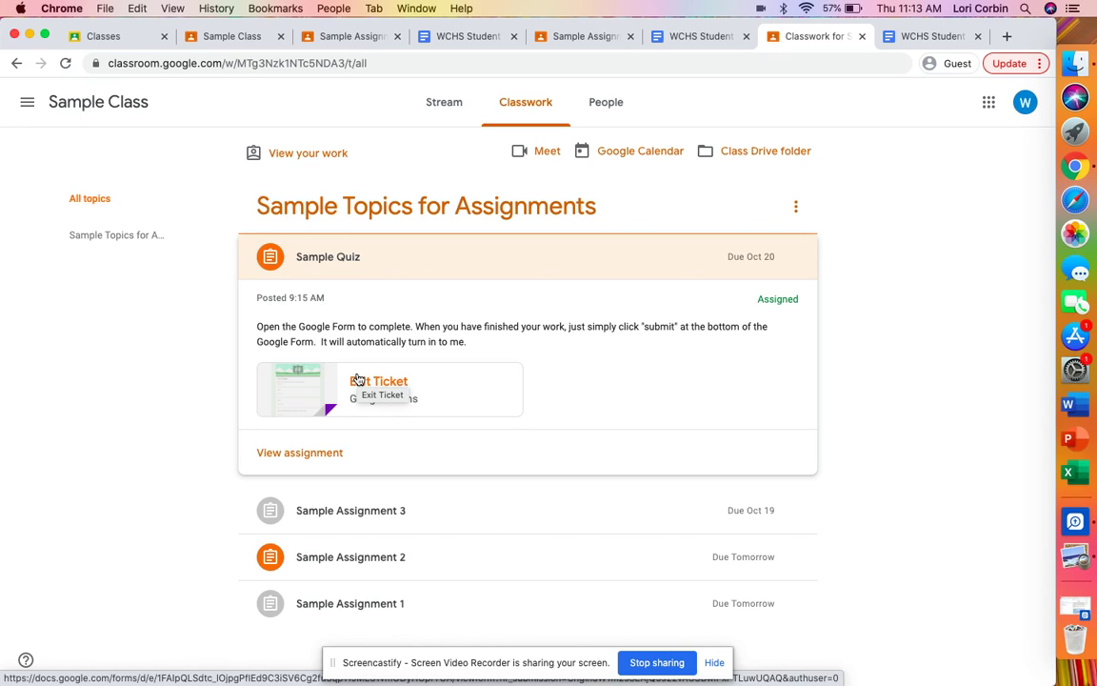
left_click(389, 374)
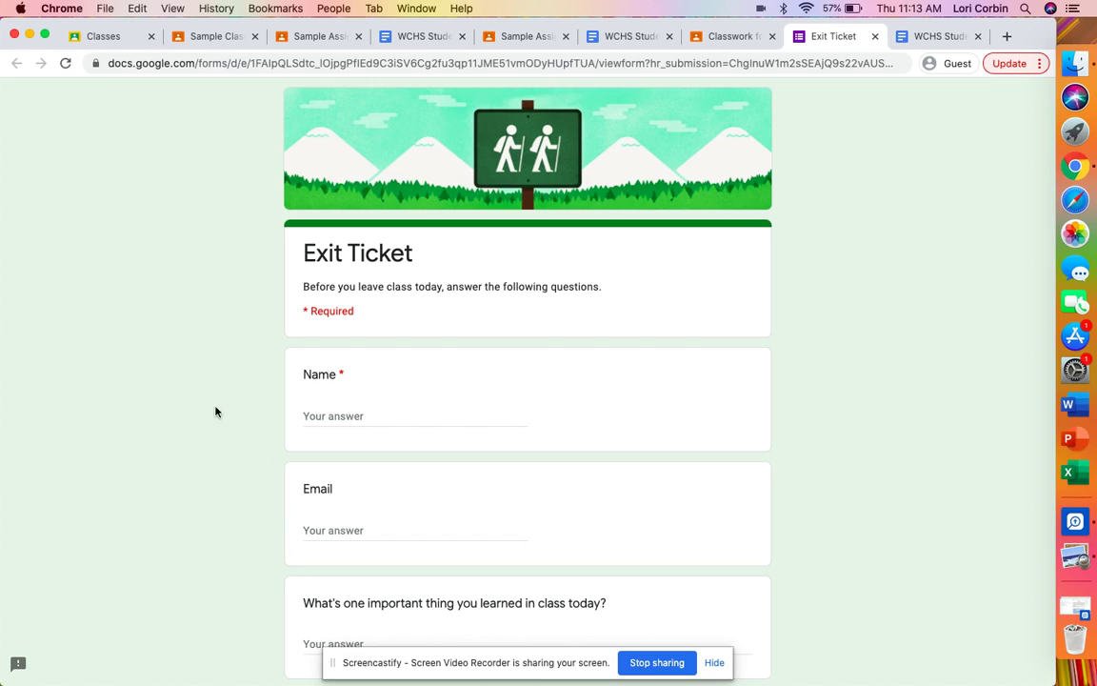
scroll(305, 437, "down", 3)
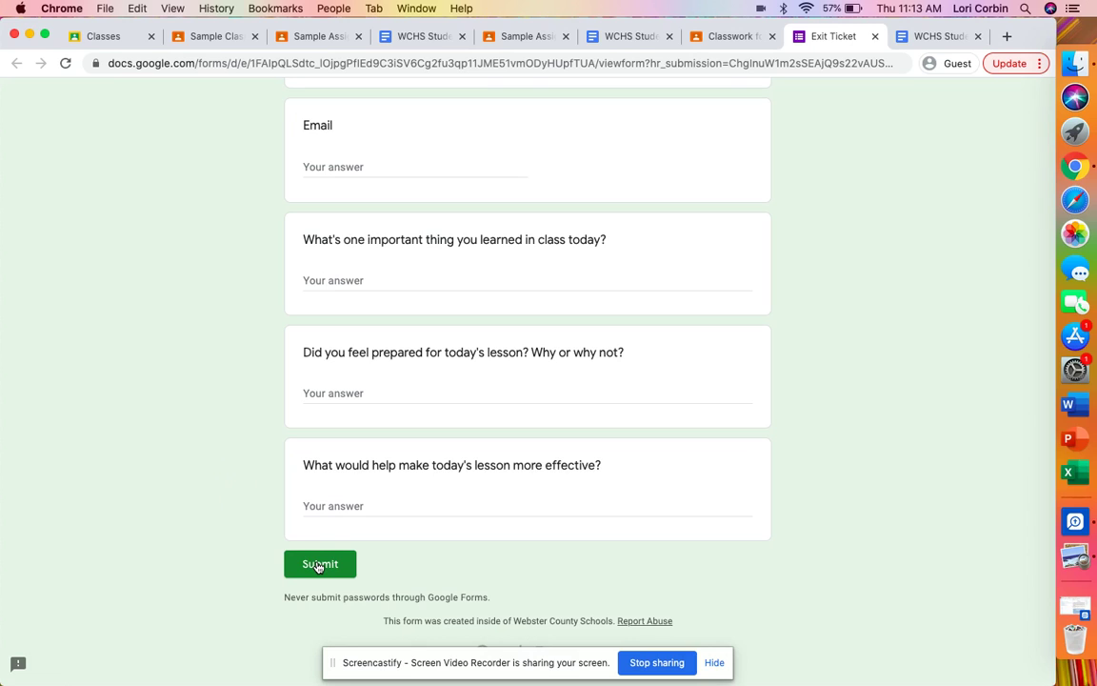
Step: Return to the Sample Class classwork and open the full details page of Sample Assignment 2
left_click(724, 36)
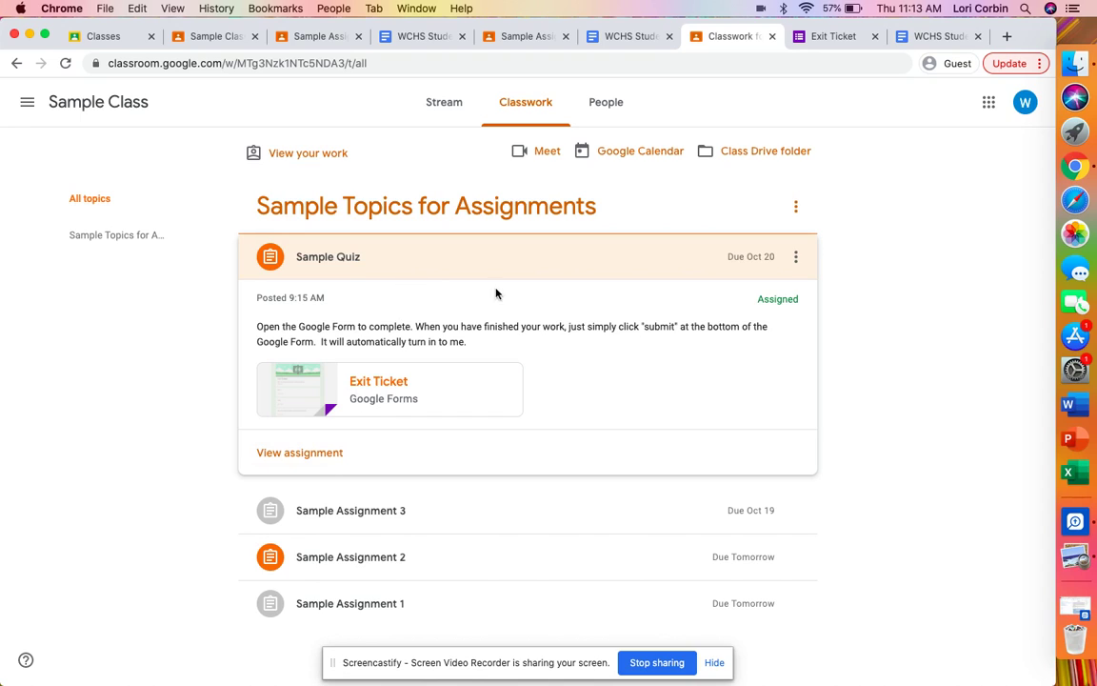
left_click(285, 554)
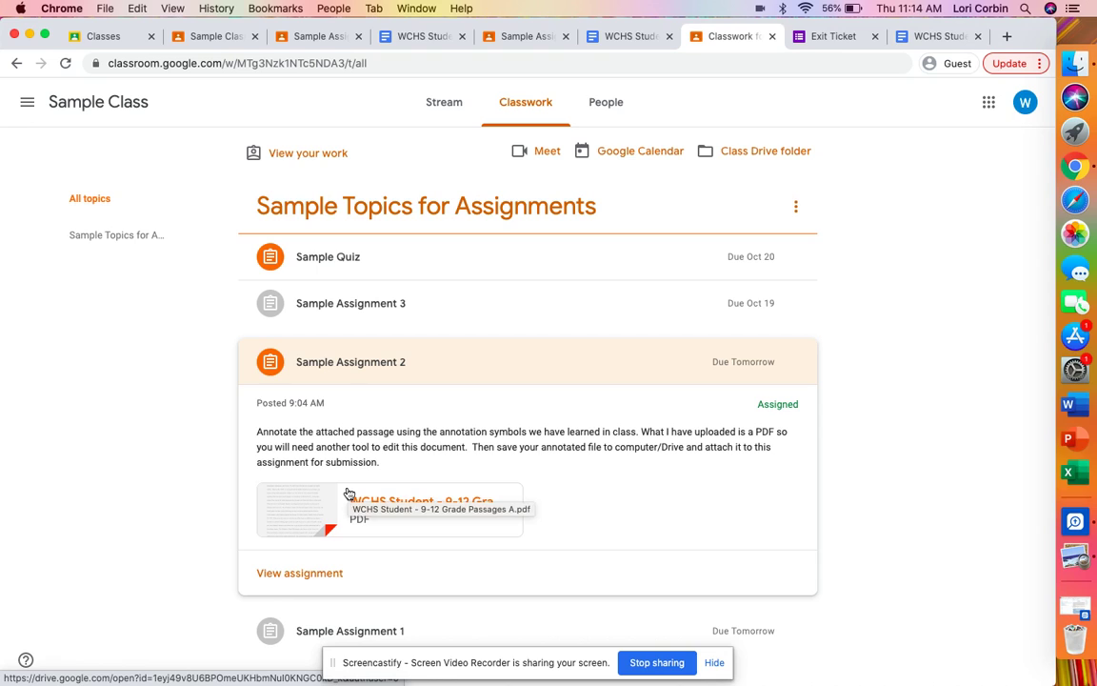
left_click(302, 579)
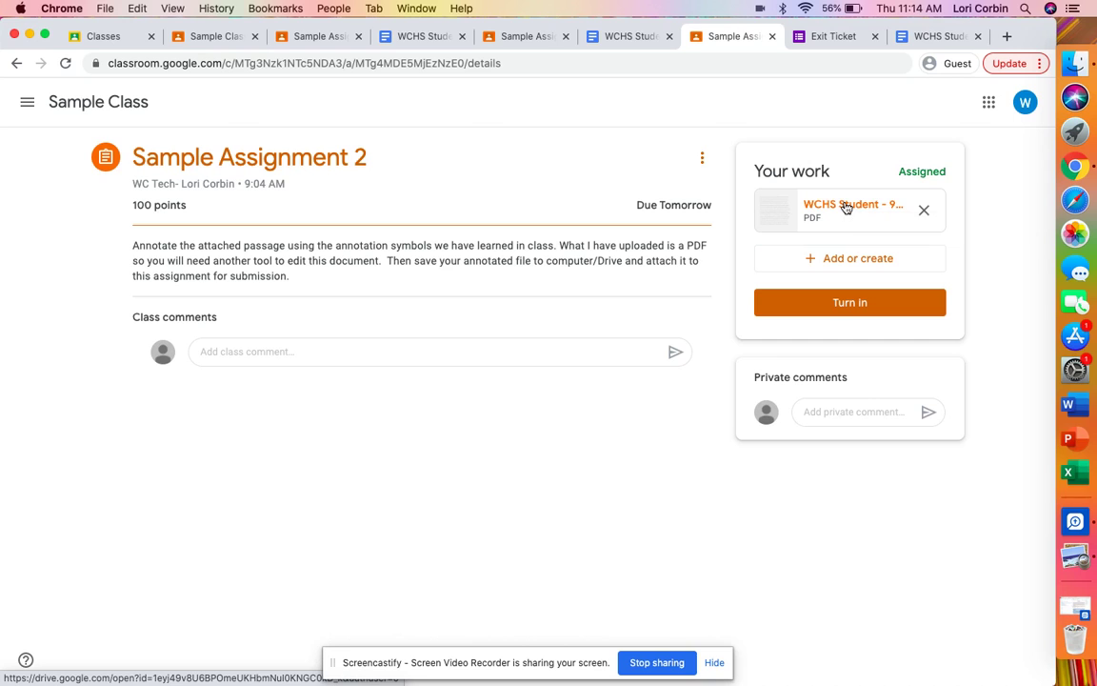
Step: Open the attached PDF "WCHS Student - 9-12 Grade Passages A.pdf", look through its passage and close the preview
left_click(727, 174)
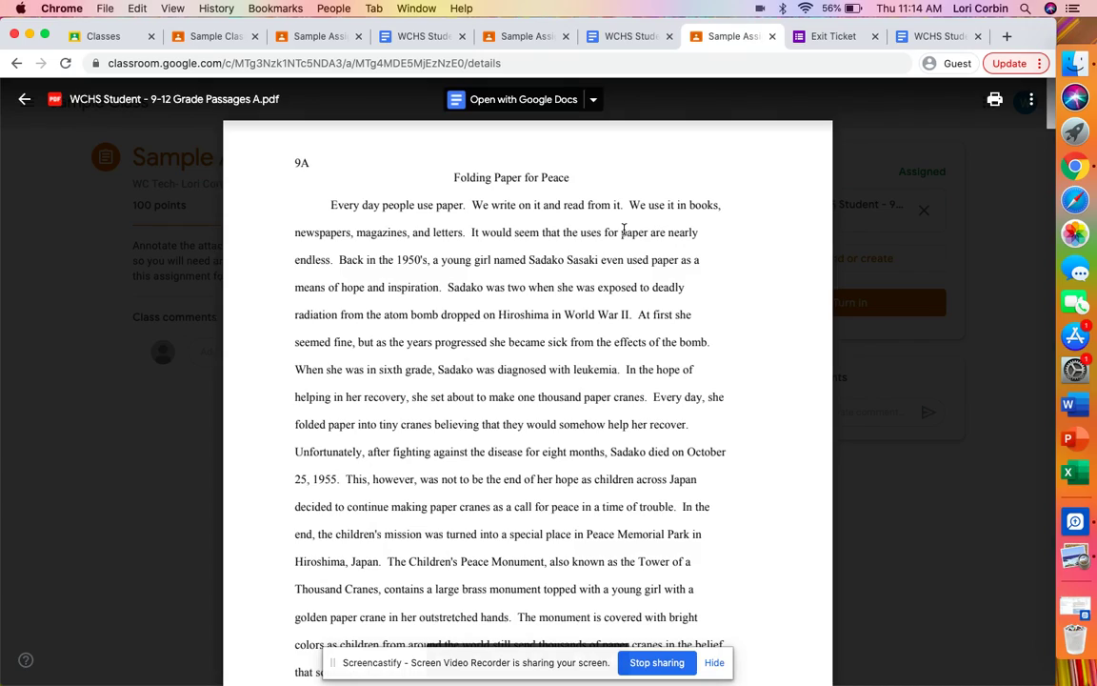
scroll(624, 229, "down", 5)
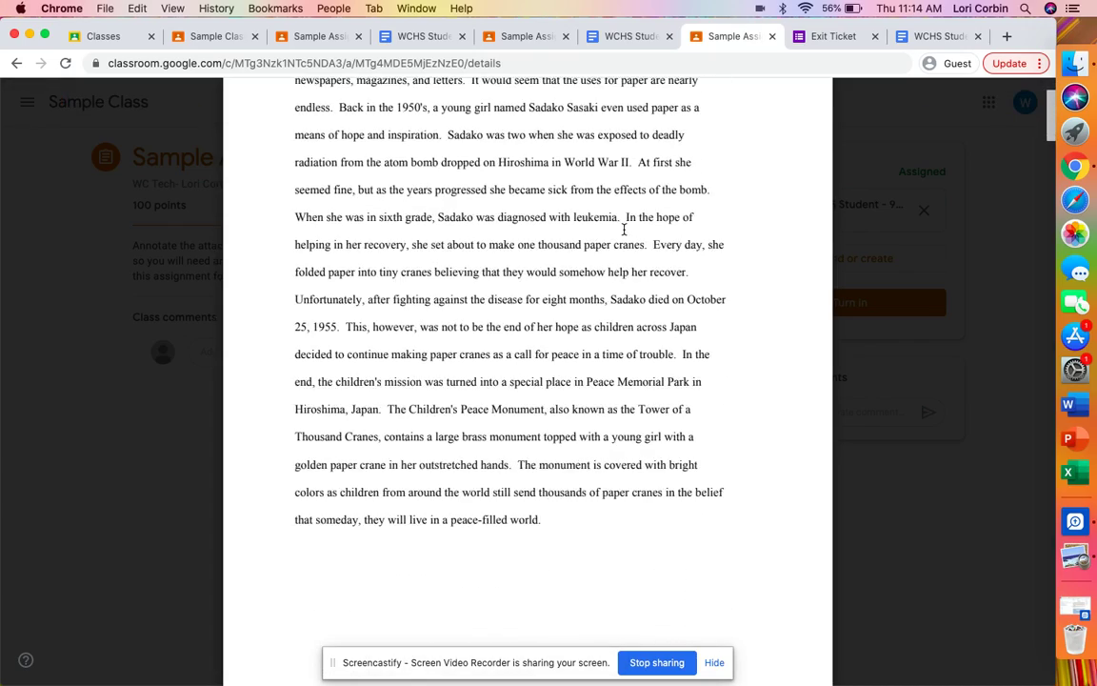
scroll(623, 229, "down", 7)
scroll(624, 229, "up", 1)
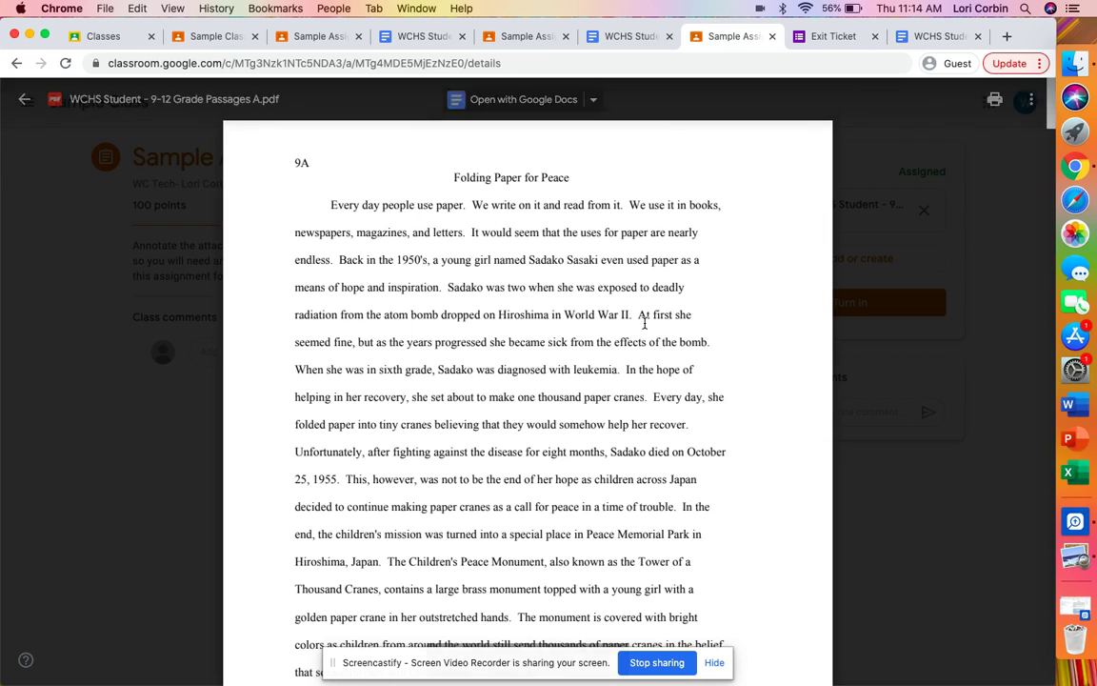
left_click(18, 97)
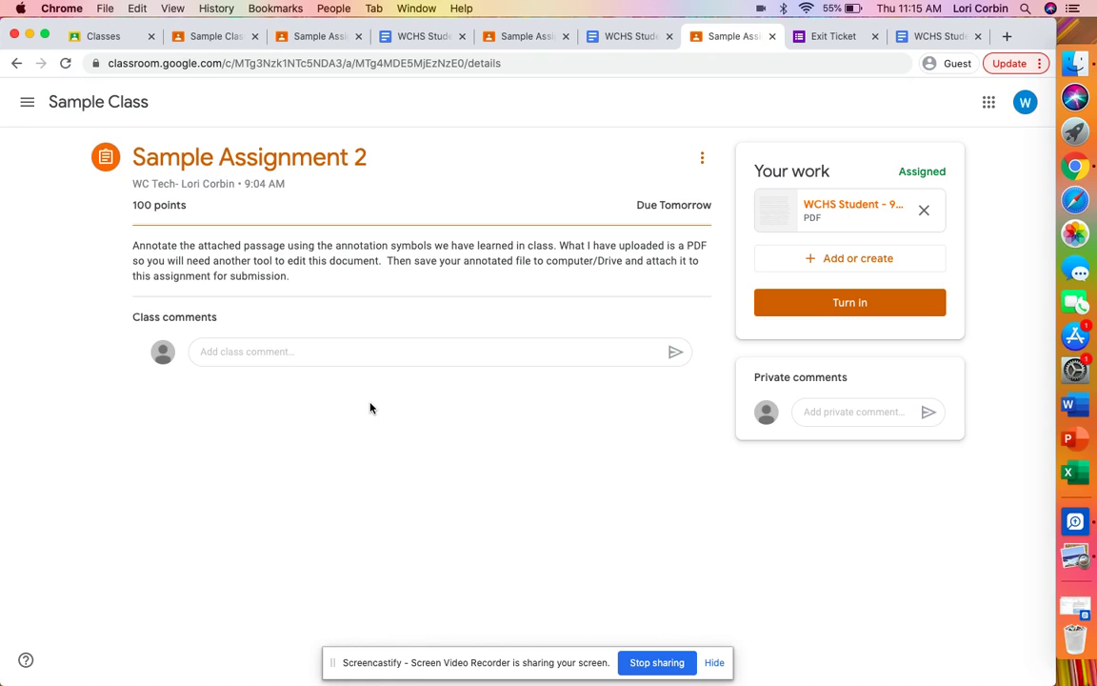
Step: Leave the Sample Assignment 2 page and go back to the classwork list of Sample Class
left_click(22, 104)
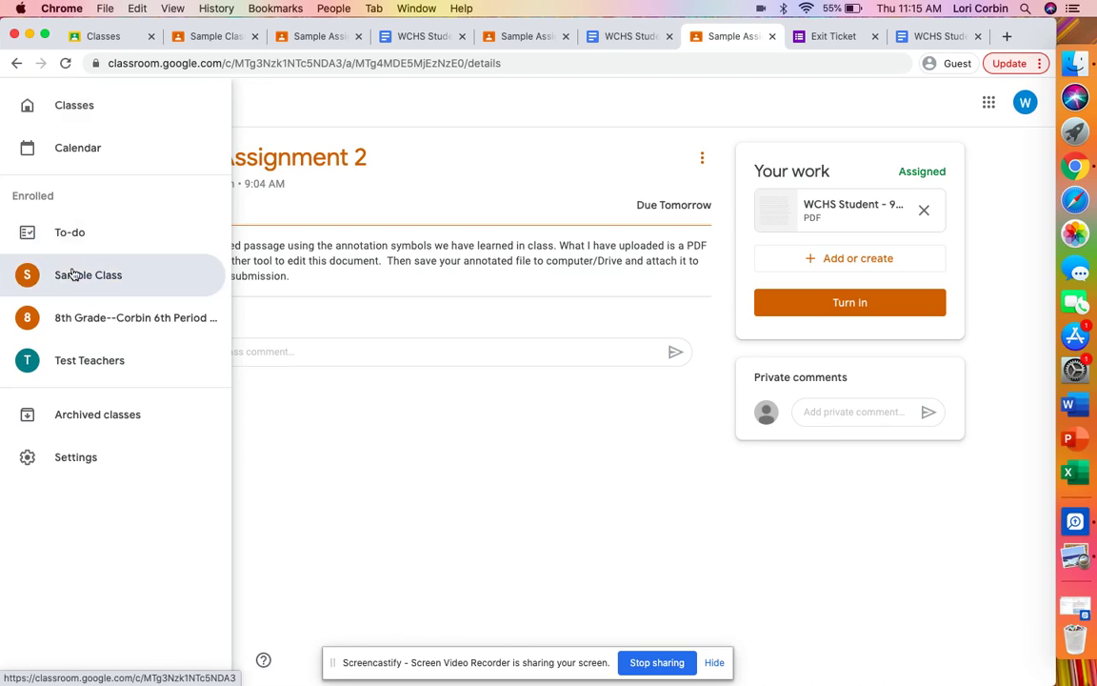
left_click(71, 273)
left_click(514, 115)
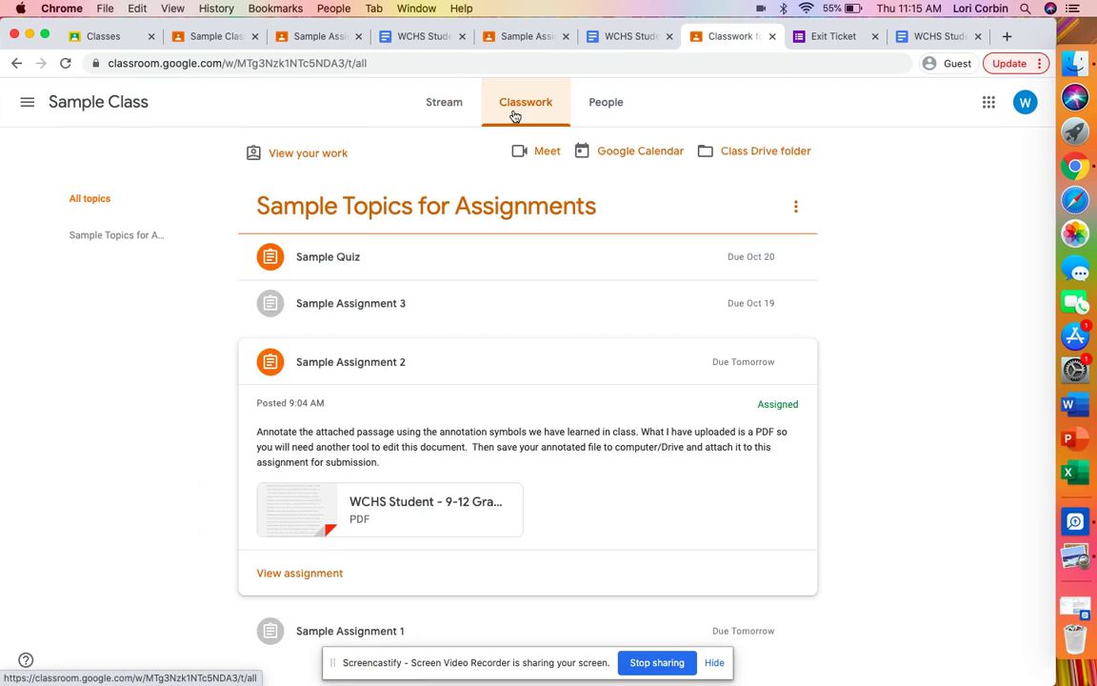